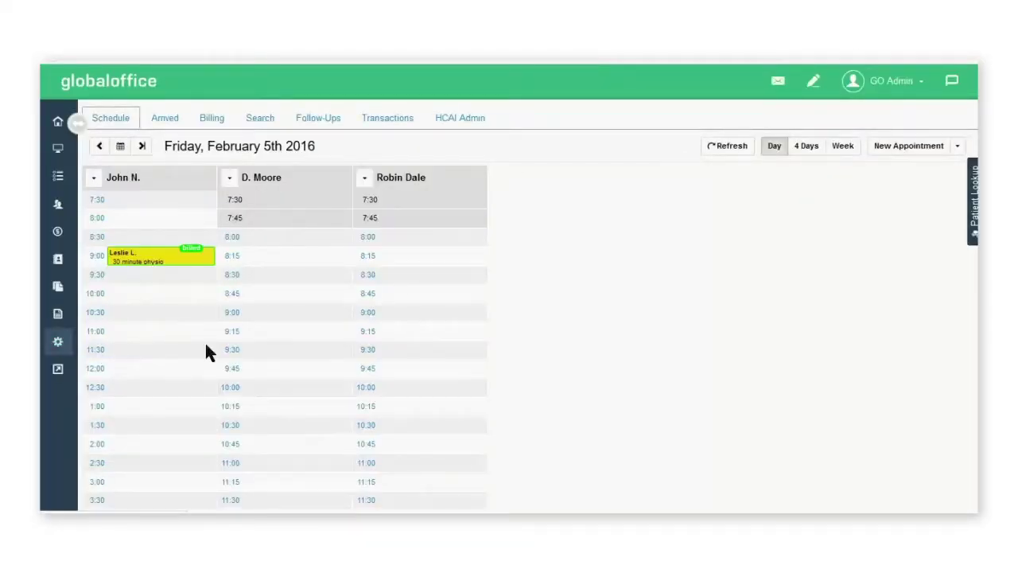
click(136, 213)
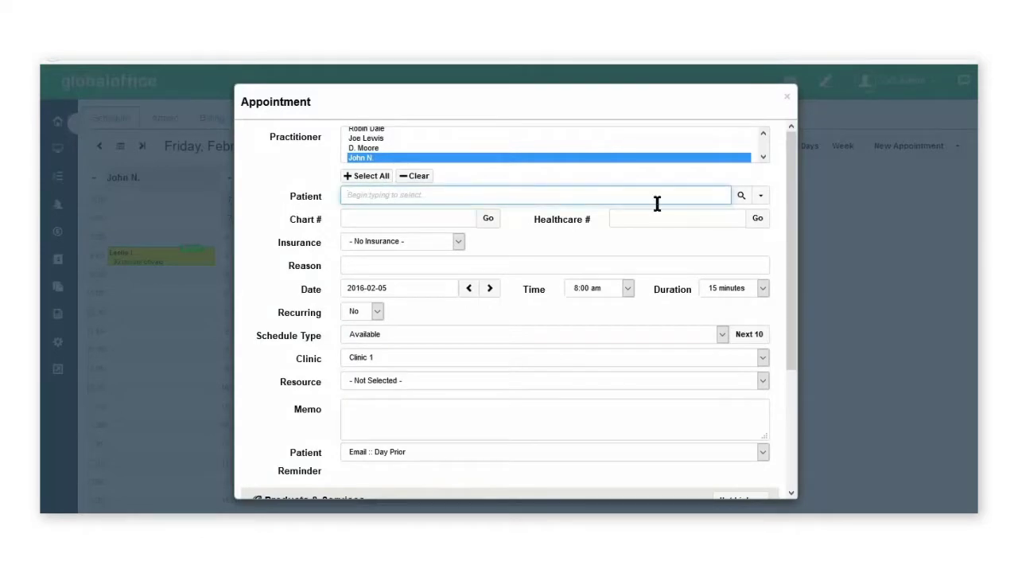
click(759, 199)
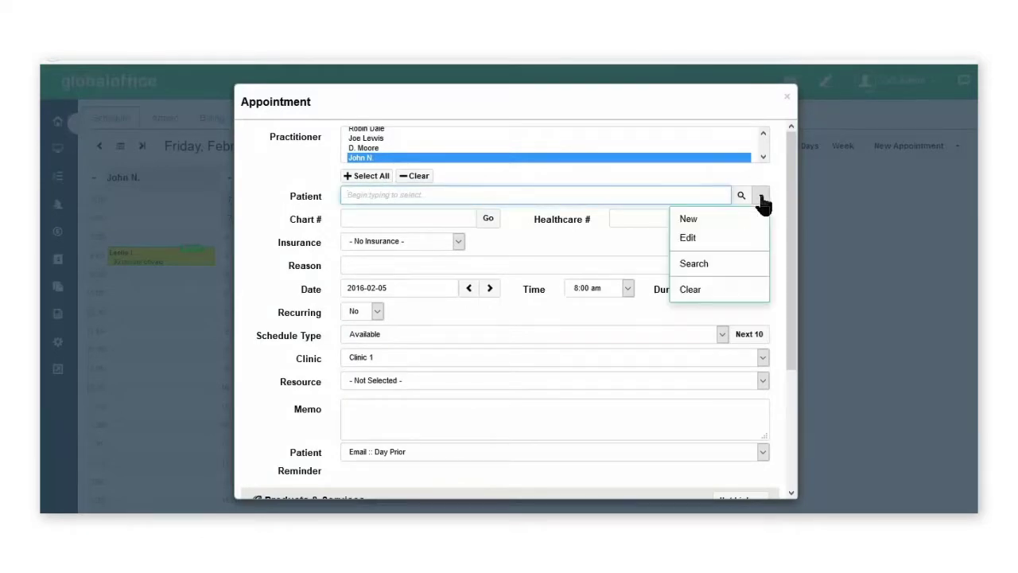
click(695, 220)
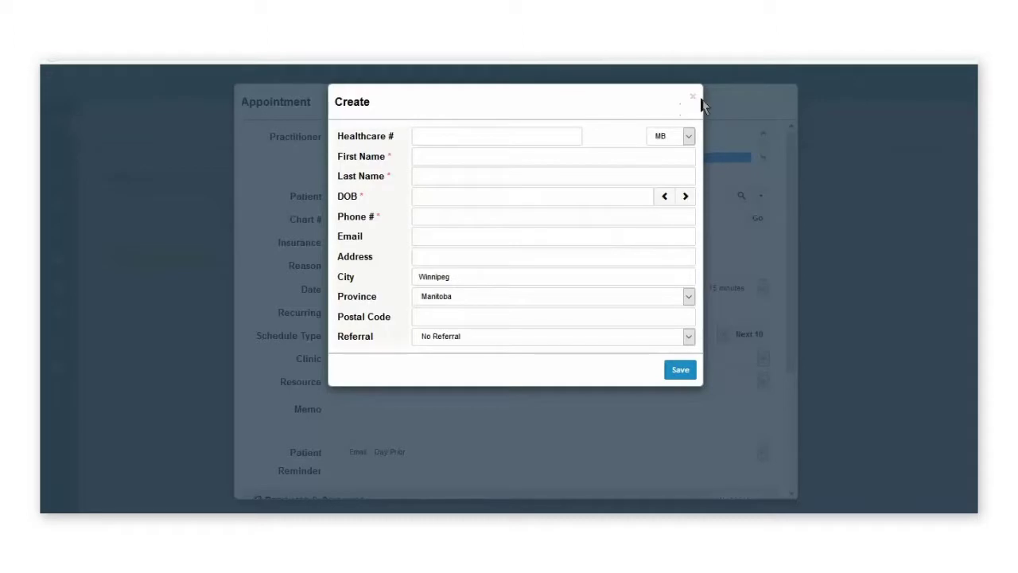
click(740, 117)
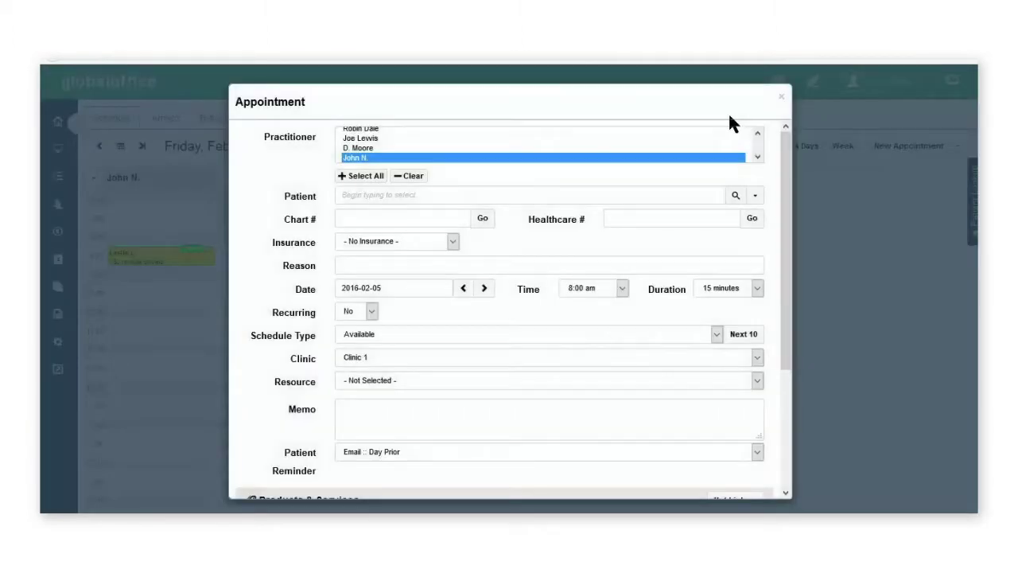
- Discard the unbooked appointment and bring up a blank New Patient form, scrolling down through it
click(784, 99)
mouse_move(67, 205)
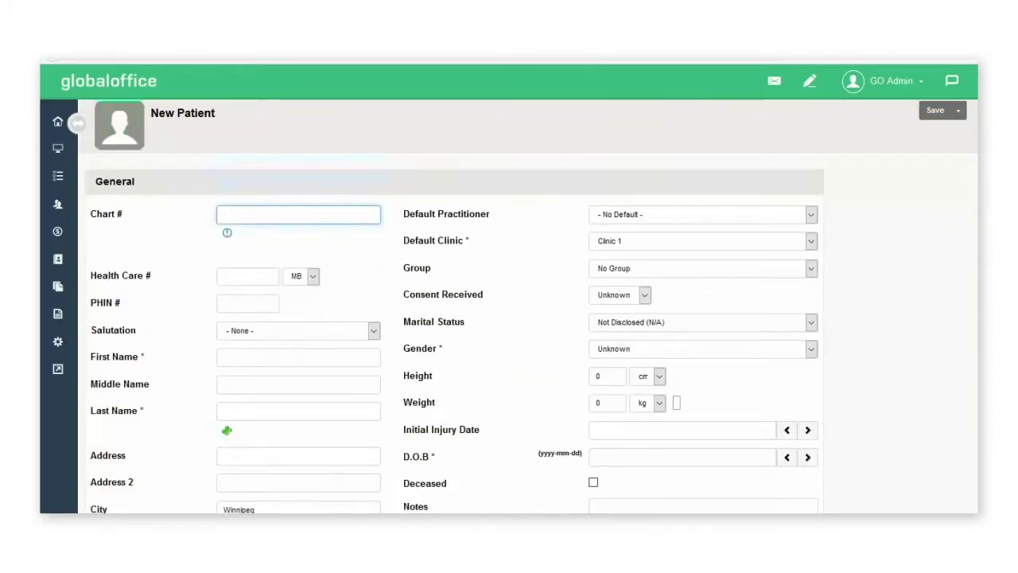
scroll(649, 270, down, 2)
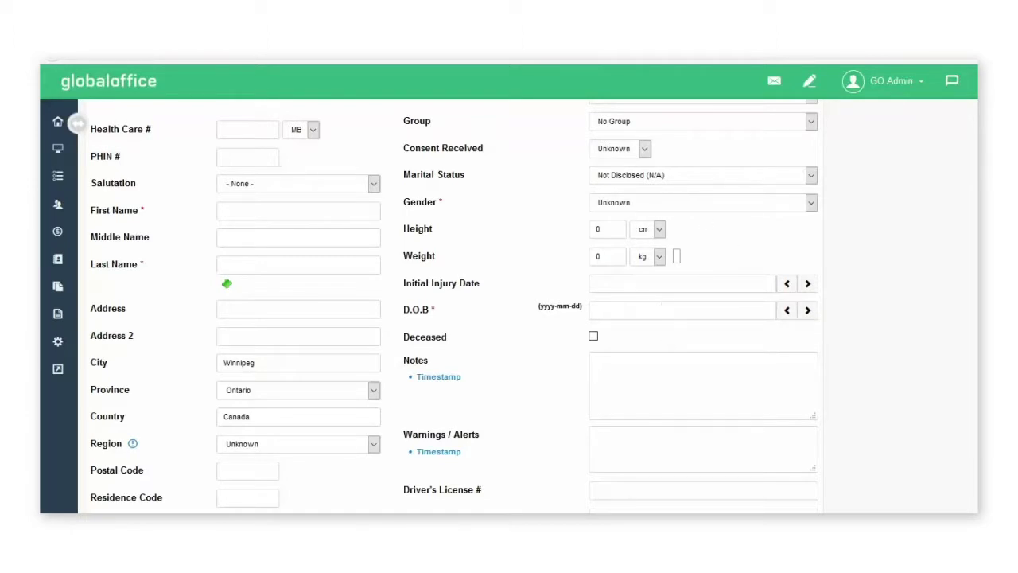
scroll(941, 302, down, 5)
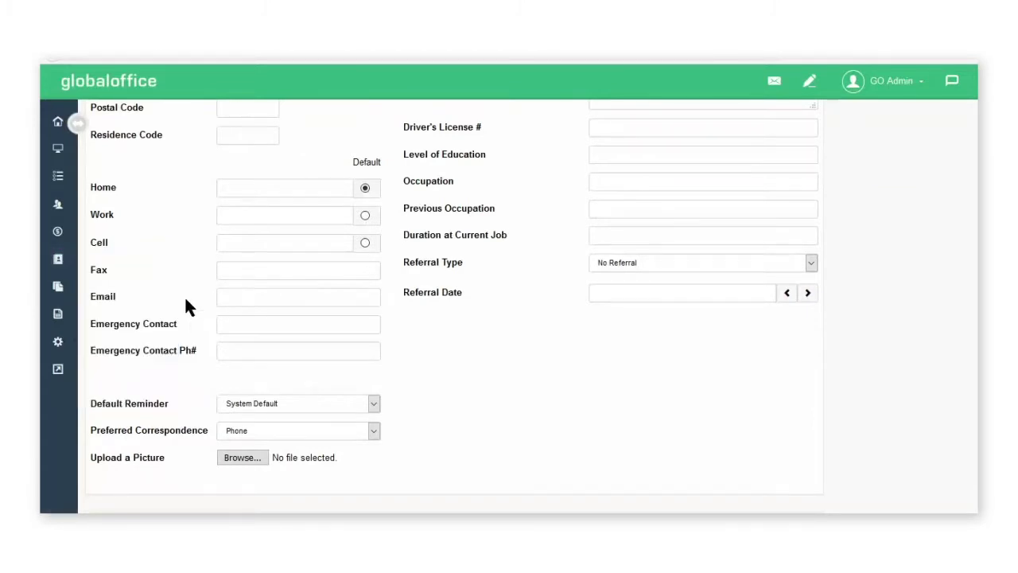
- Go to the Email field and leave the Default Reminder as System Default
click(253, 300)
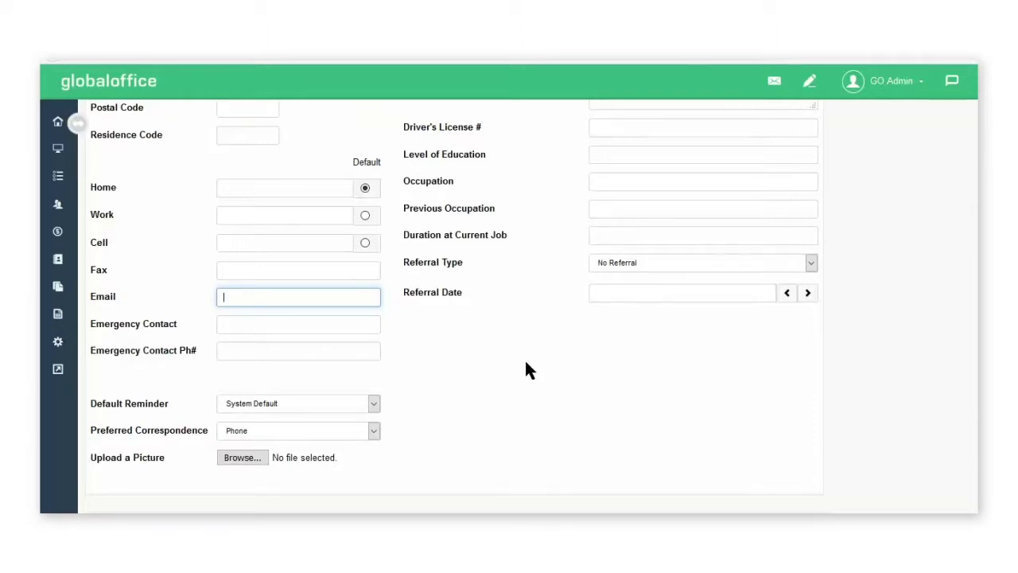
scroll(405, 334, down, 1)
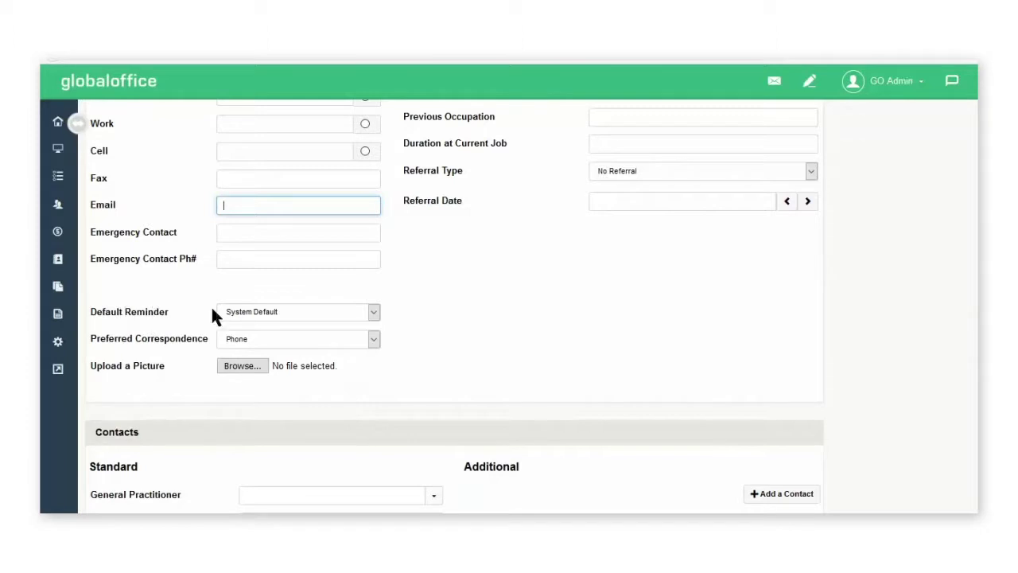
click(375, 313)
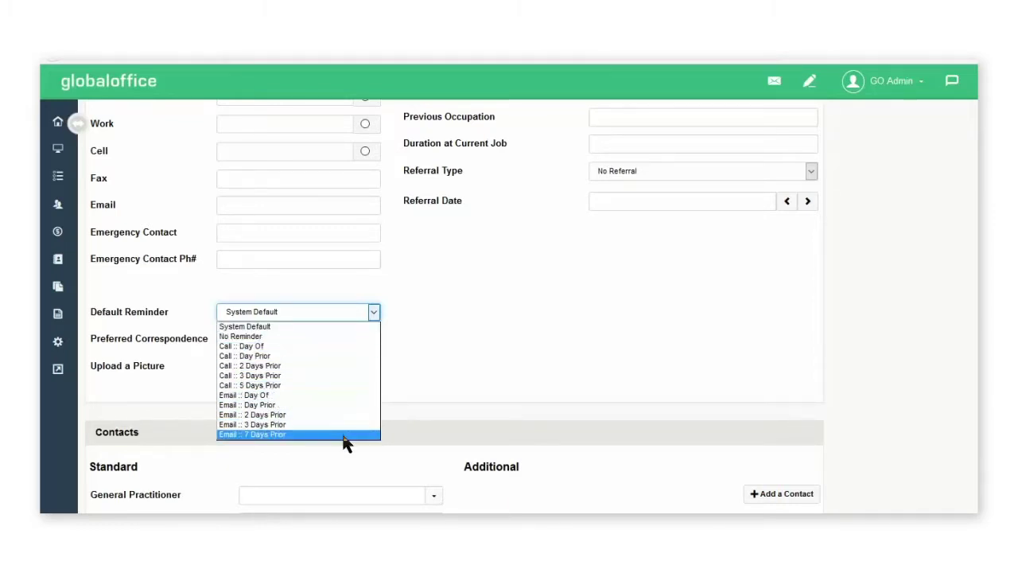
click(581, 299)
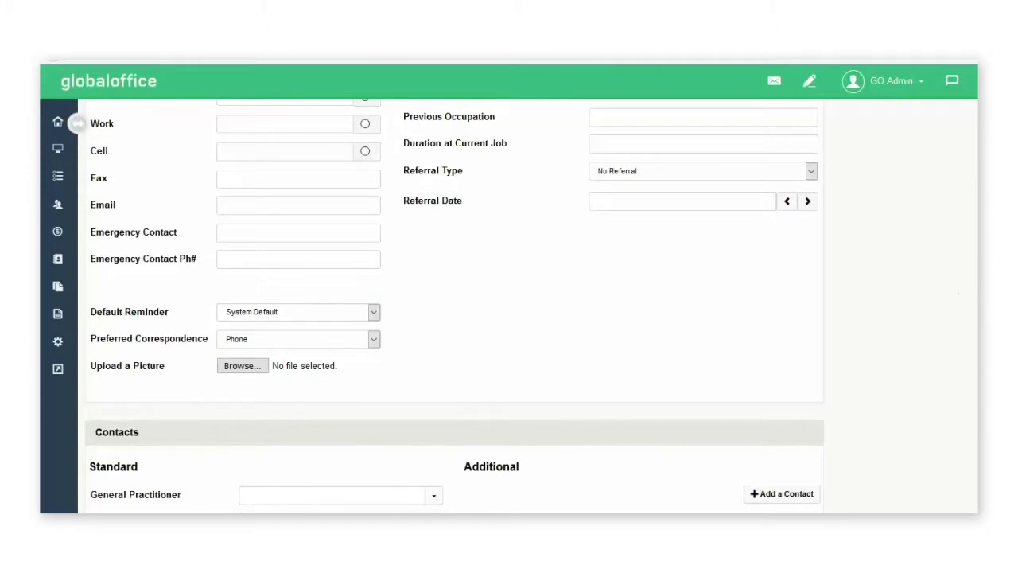
- Save the new patient record from the bottom of the form
scroll(793, 289, down, 6)
scroll(531, 307, down, 3)
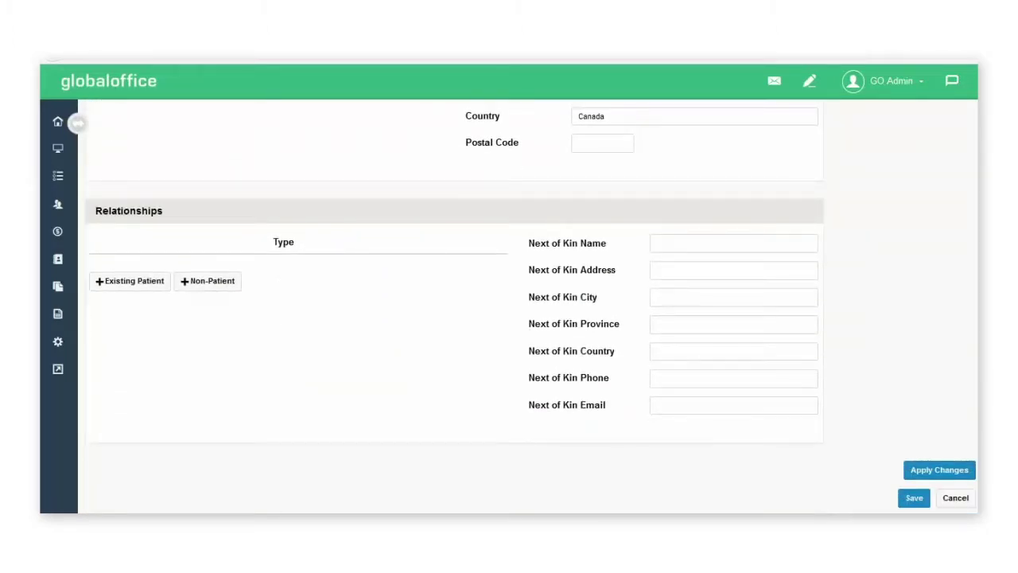
click(914, 497)
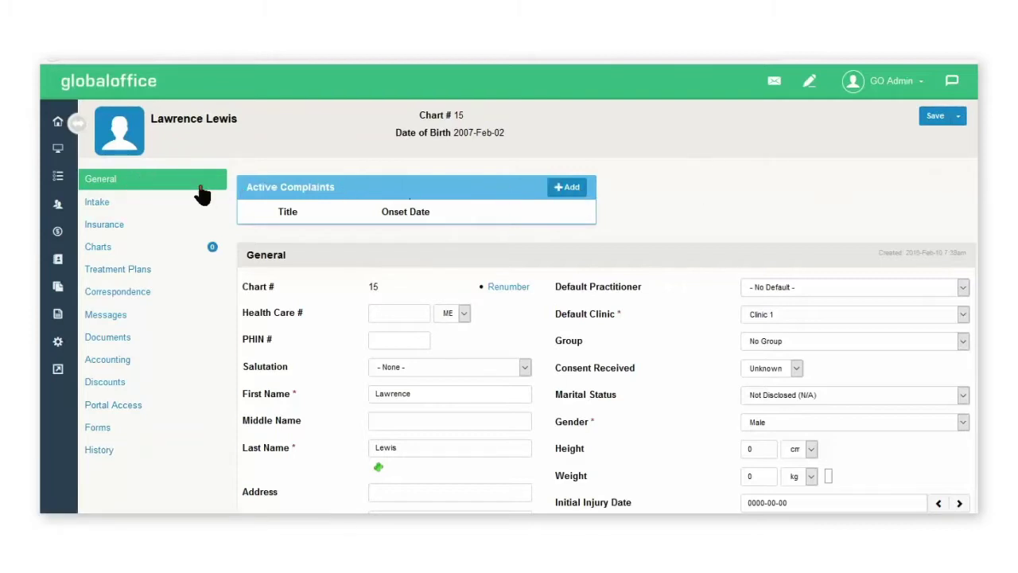
- View the Intake Forms, Medical History, Nutrition, Social & Environmental, Physical Profile and Family History tabs
click(102, 204)
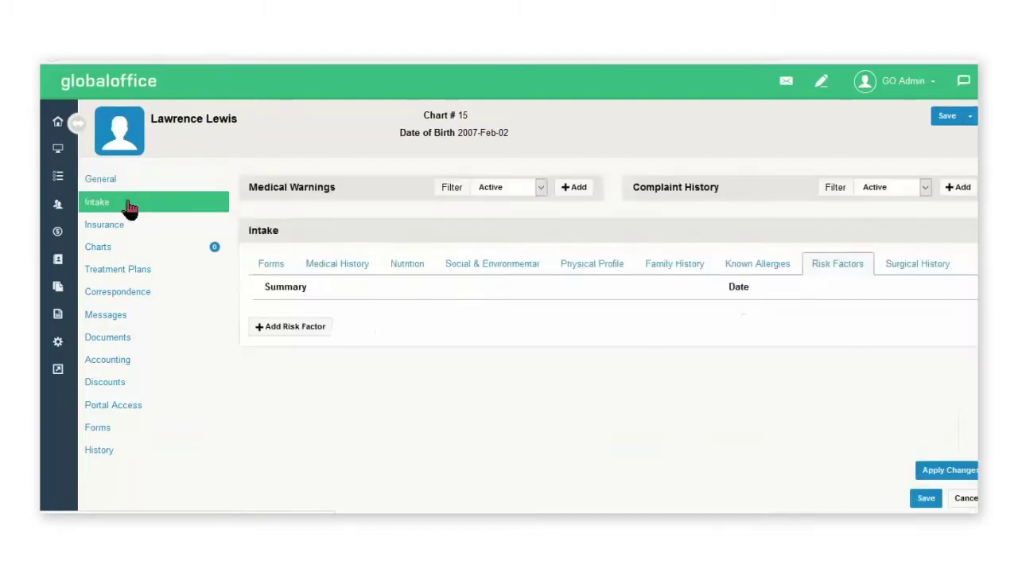
click(272, 265)
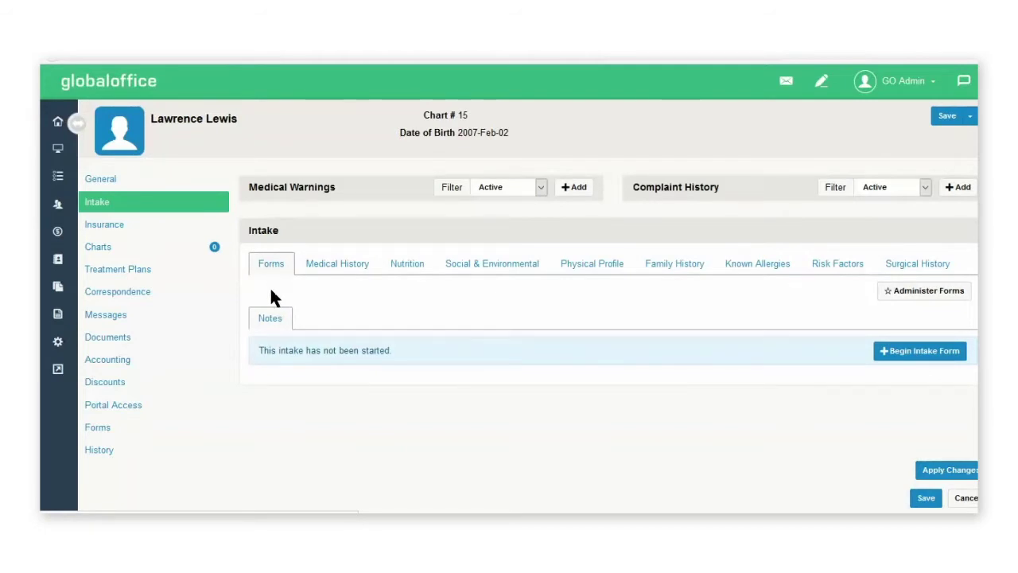
click(352, 266)
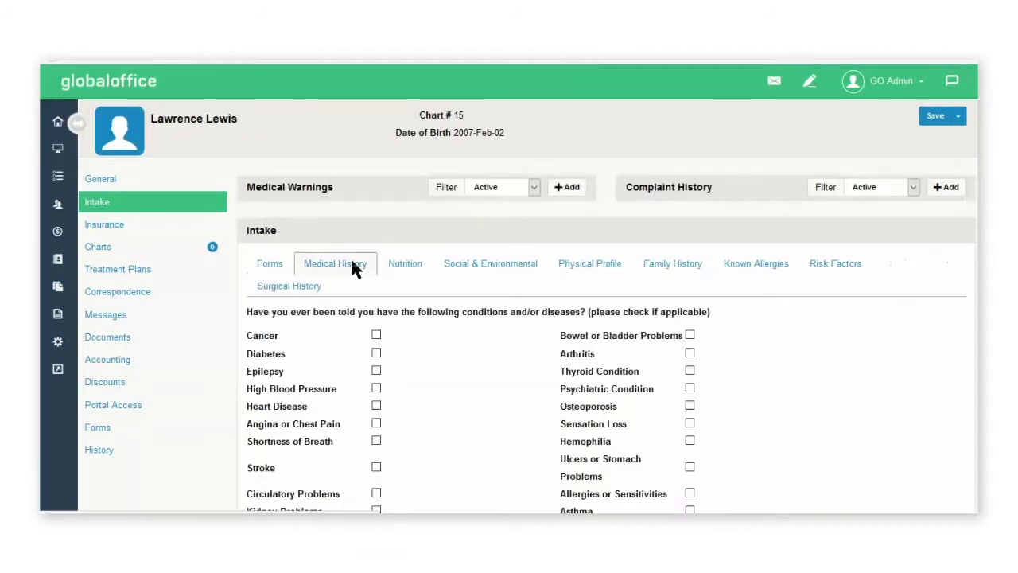
click(411, 268)
click(497, 271)
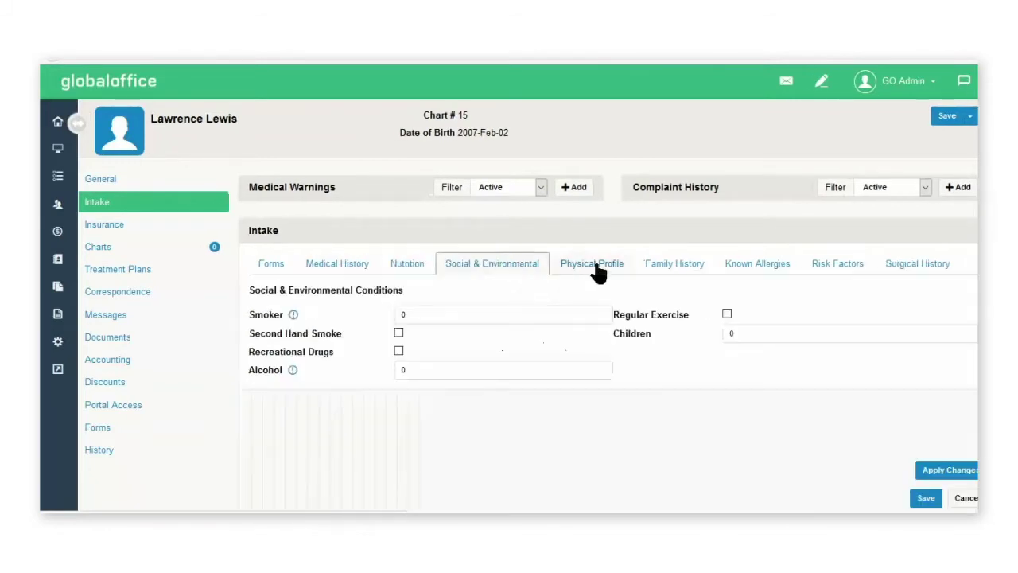
click(596, 273)
click(686, 271)
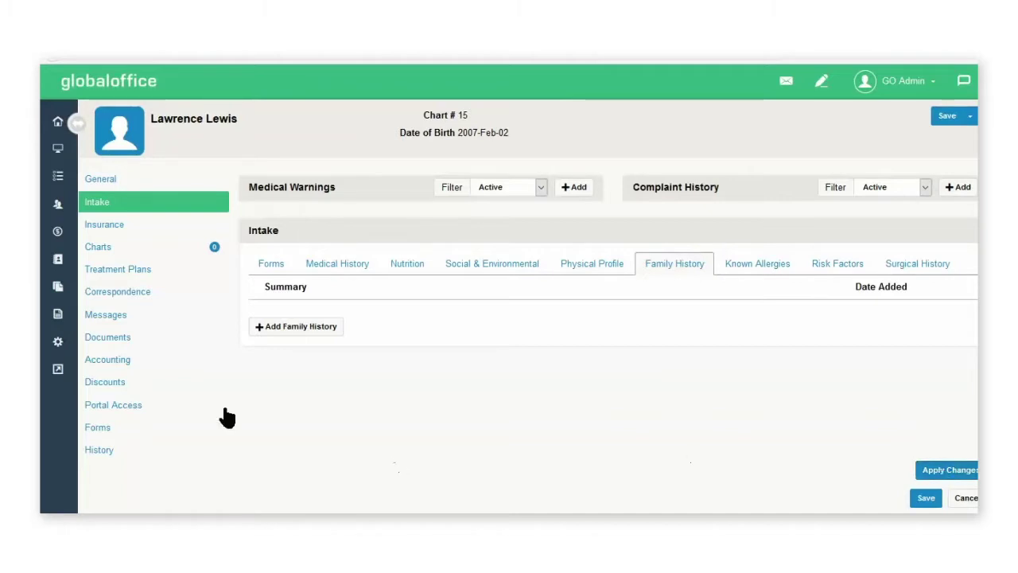
- Show the patient's empty Insurance section, dismissing the Policy Details popup
click(105, 227)
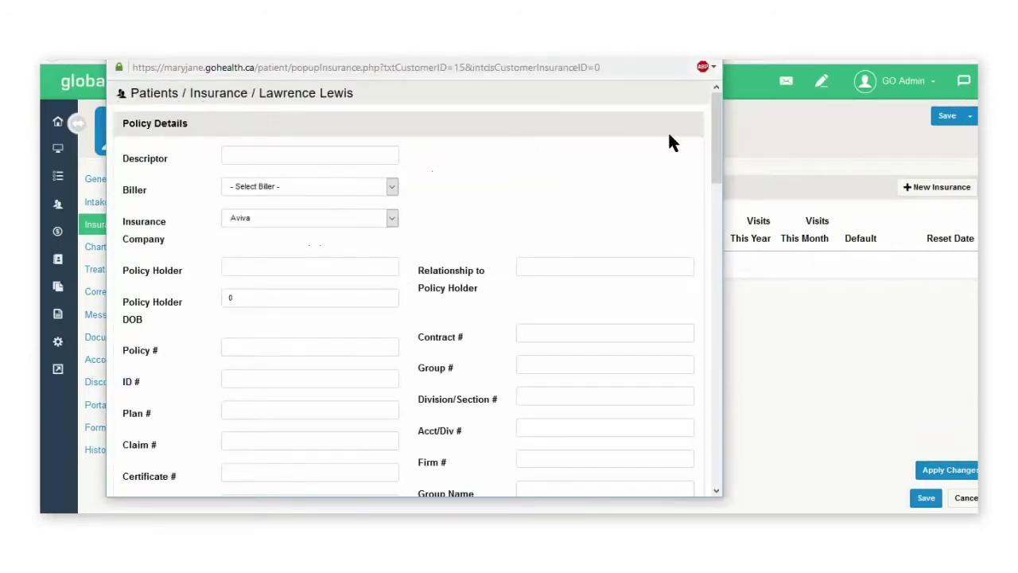
click(713, 57)
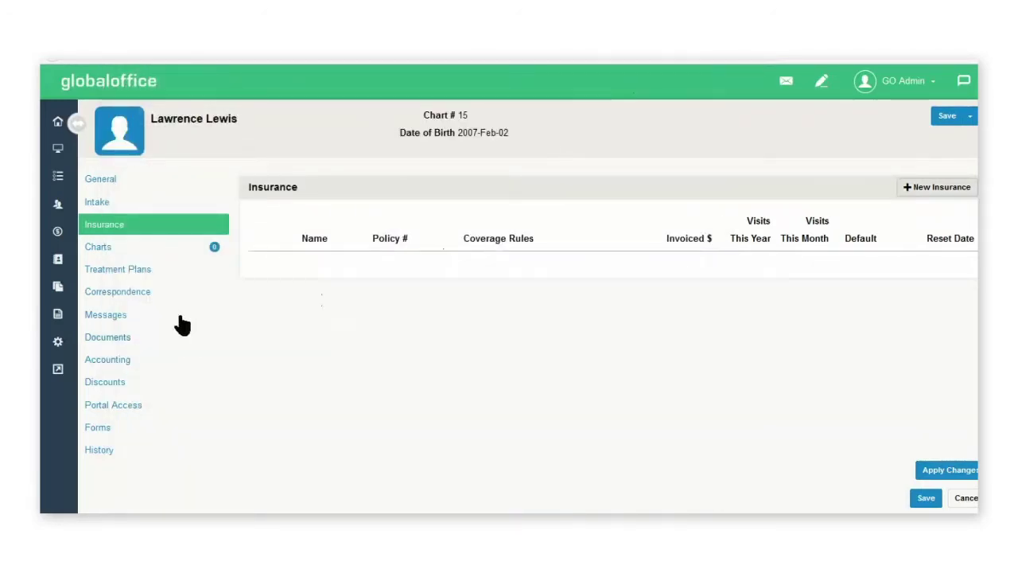
- Preview a new chart encounter's Notes and Observations, close it, and show Treatment Plans
click(102, 246)
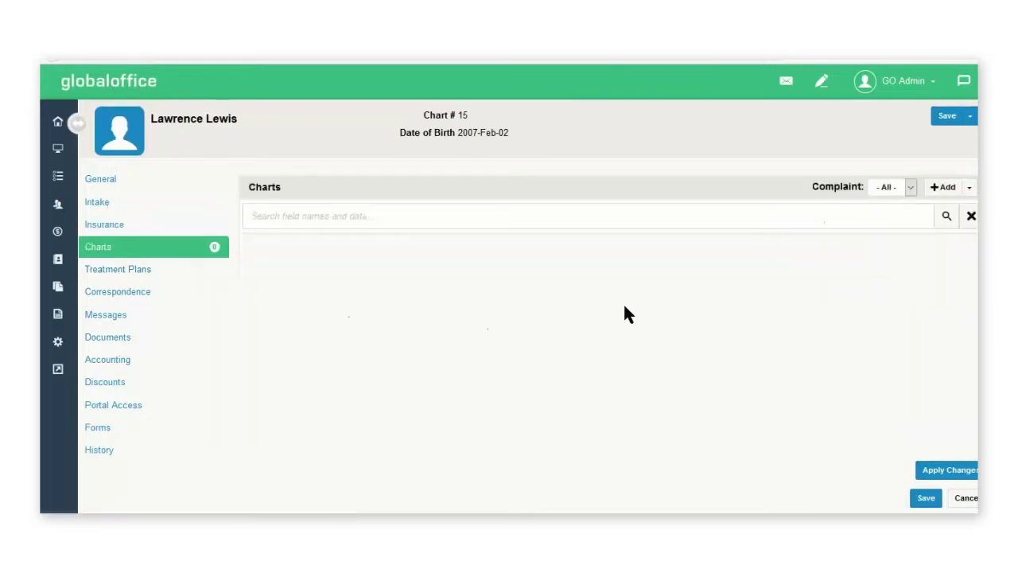
click(952, 195)
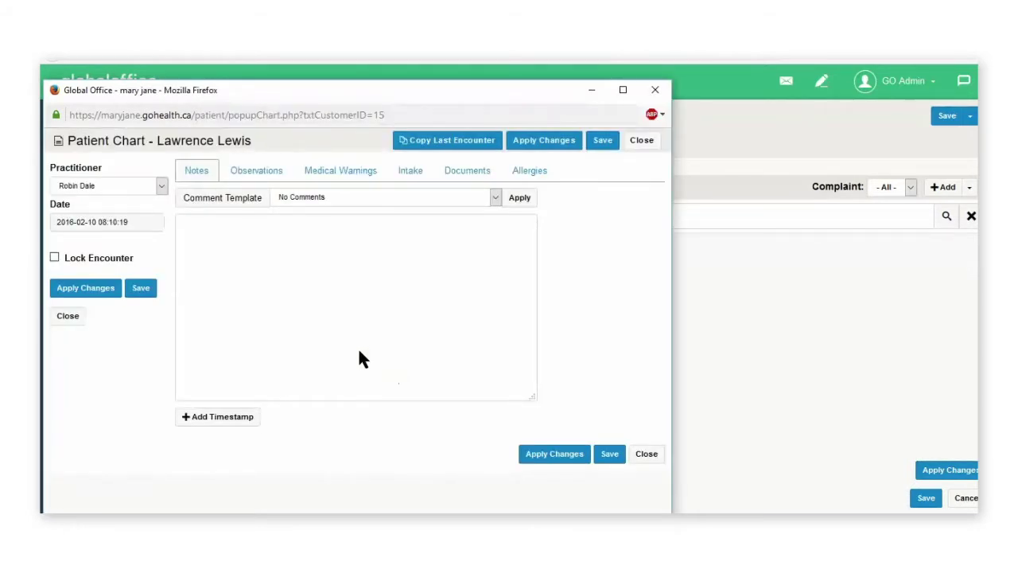
click(211, 234)
click(262, 172)
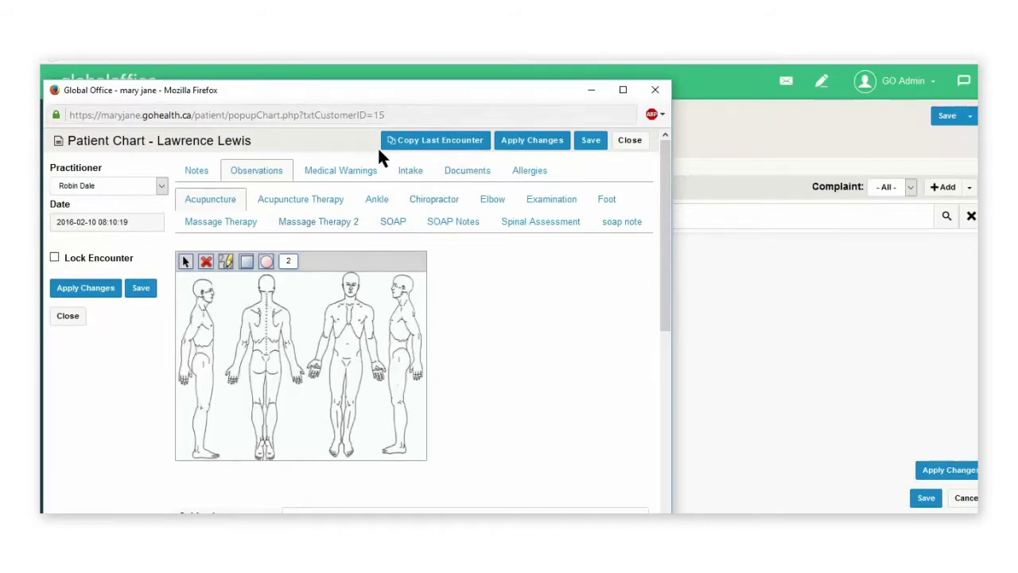
click(654, 89)
click(155, 269)
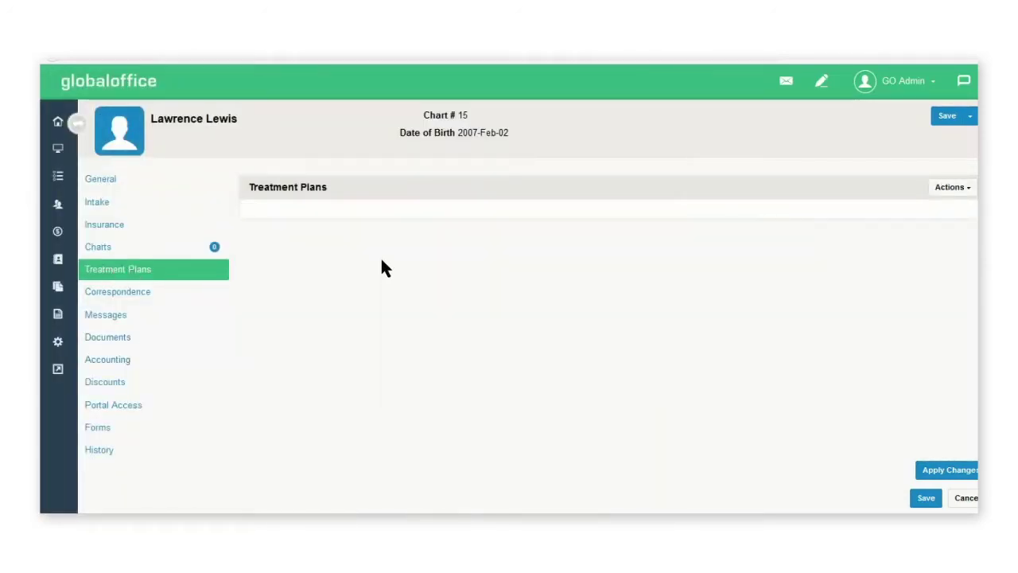
- Show the patient's Correspondence notes, then its Calls & To Dos and System Emails tabs
click(123, 300)
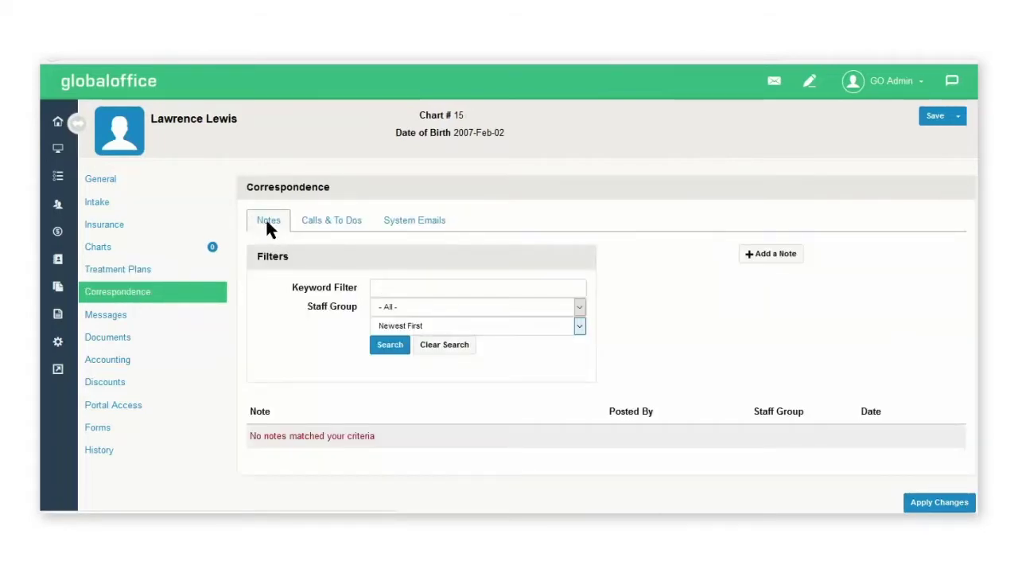
click(339, 224)
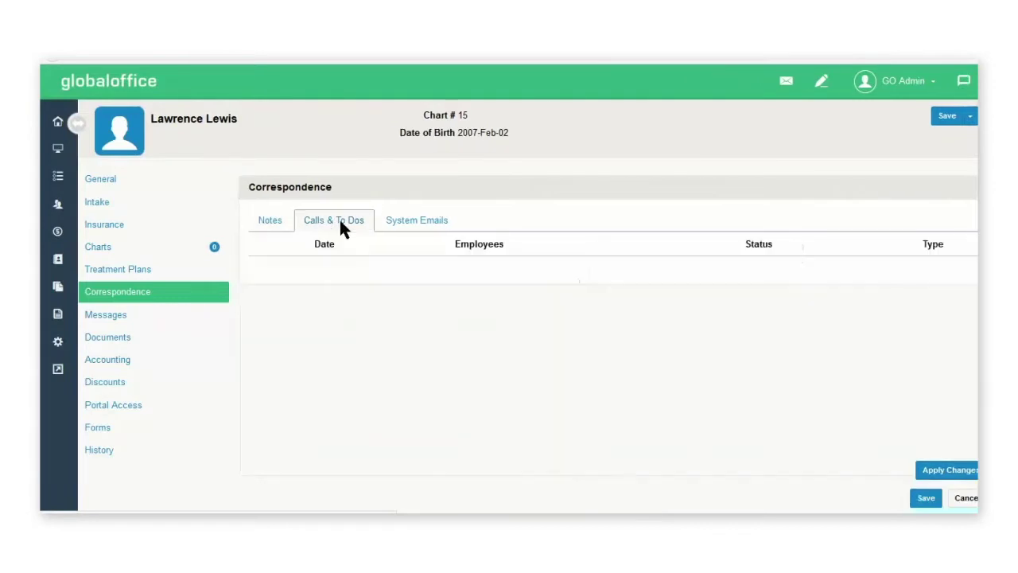
click(418, 222)
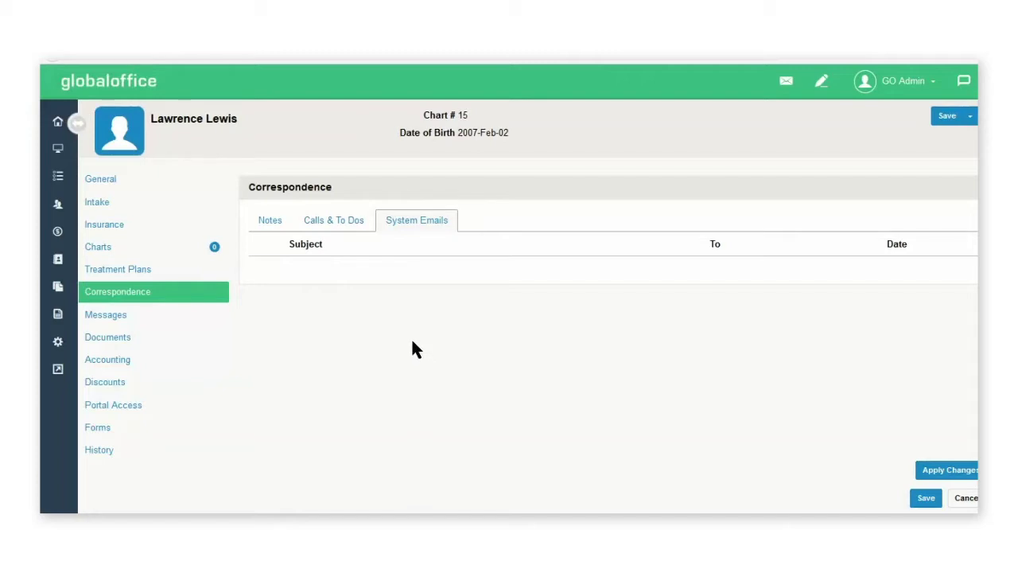
- Glance at a new message form in Messages, close it, and show the patient's Documents
click(109, 317)
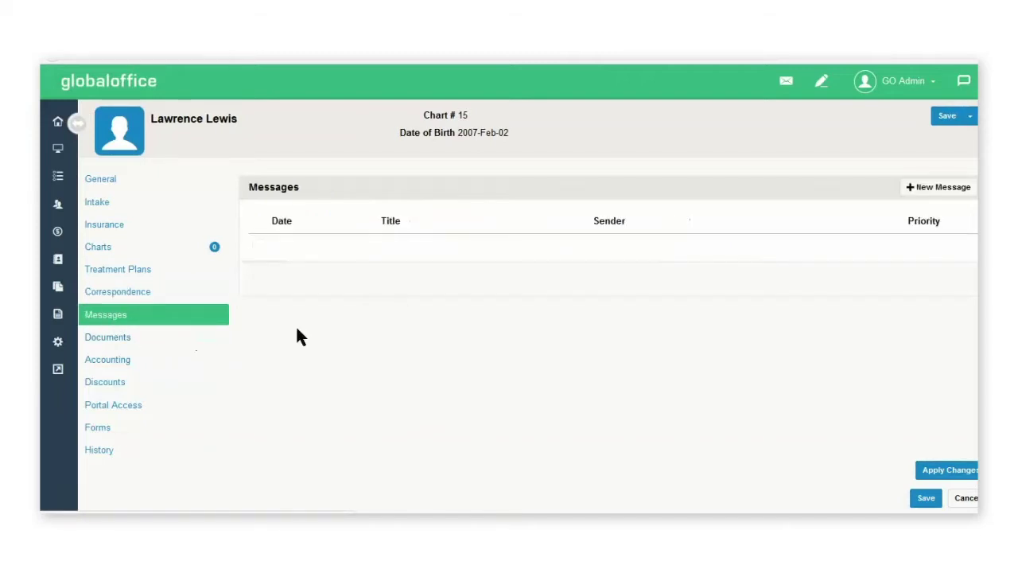
click(926, 188)
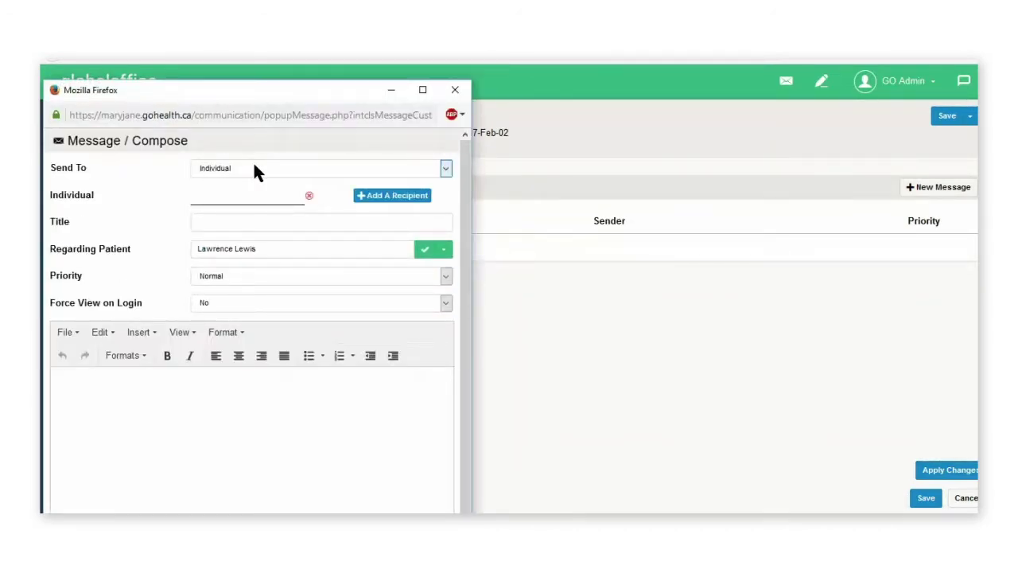
click(455, 90)
click(116, 339)
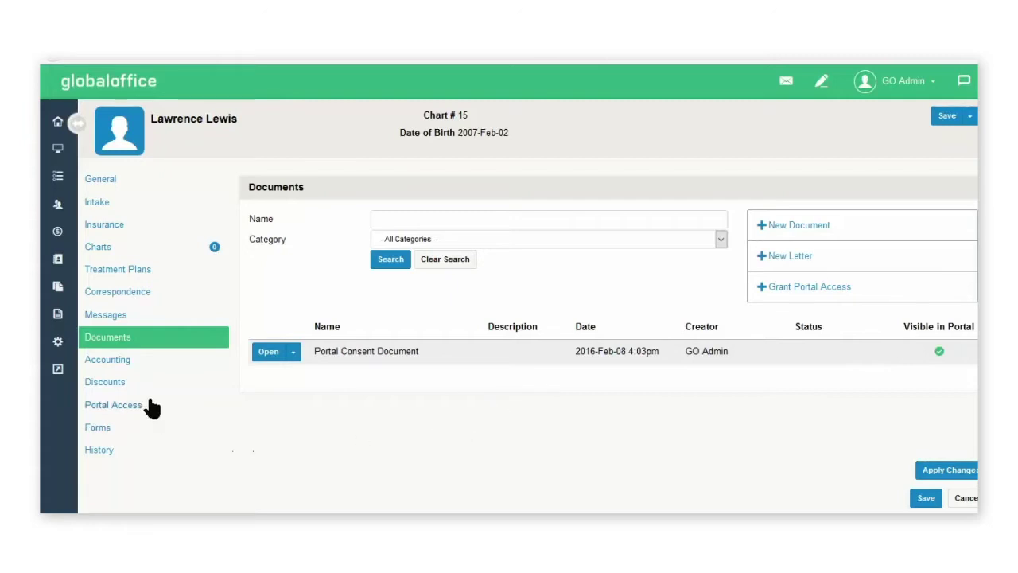
- Review Accounting's receivables and tax exemption settings, then show the patient's Discounts
click(130, 362)
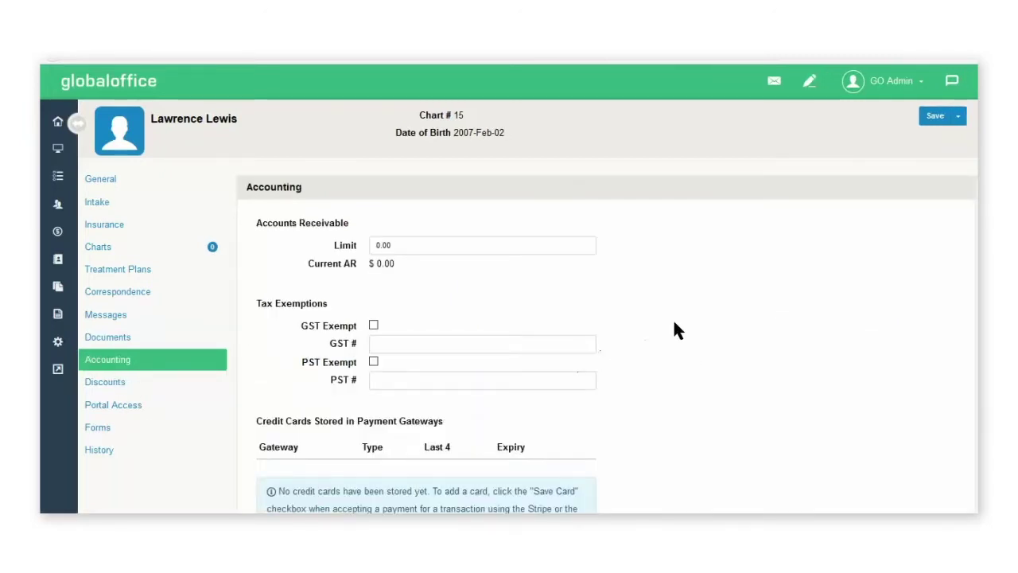
scroll(679, 323, down, 1)
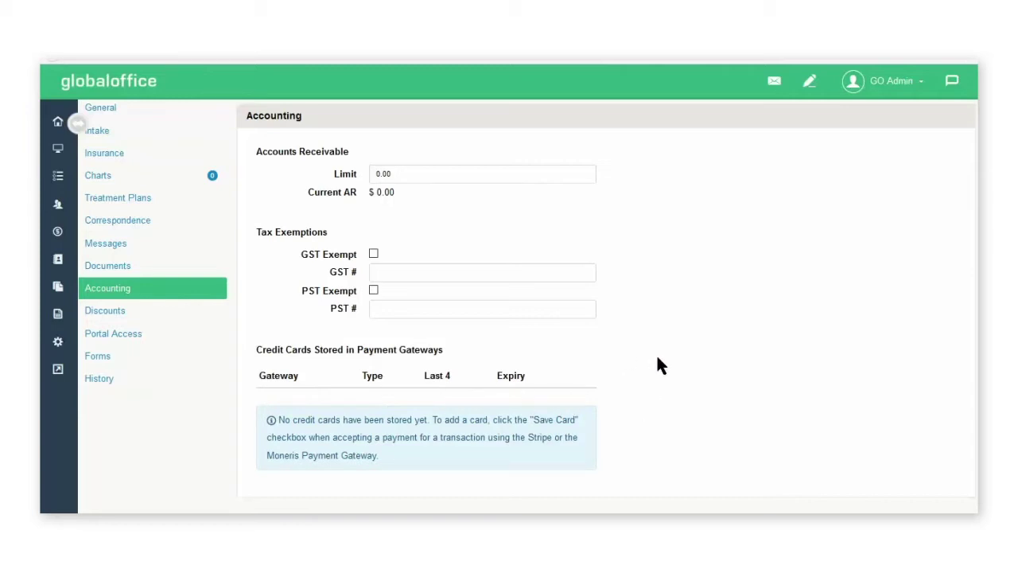
click(108, 311)
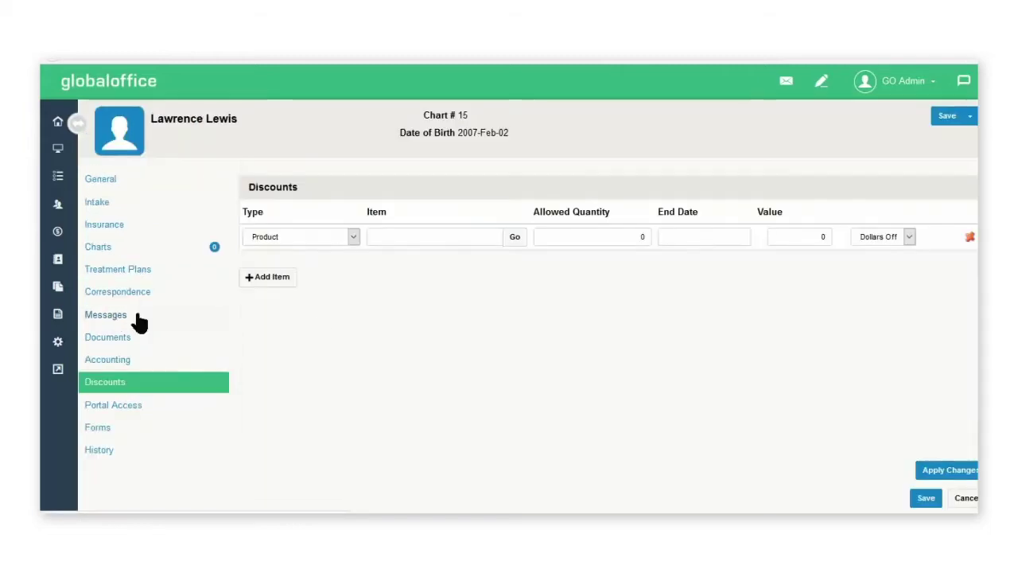
- Keep Product as the discount type after checking the options, then show Portal Access
click(353, 238)
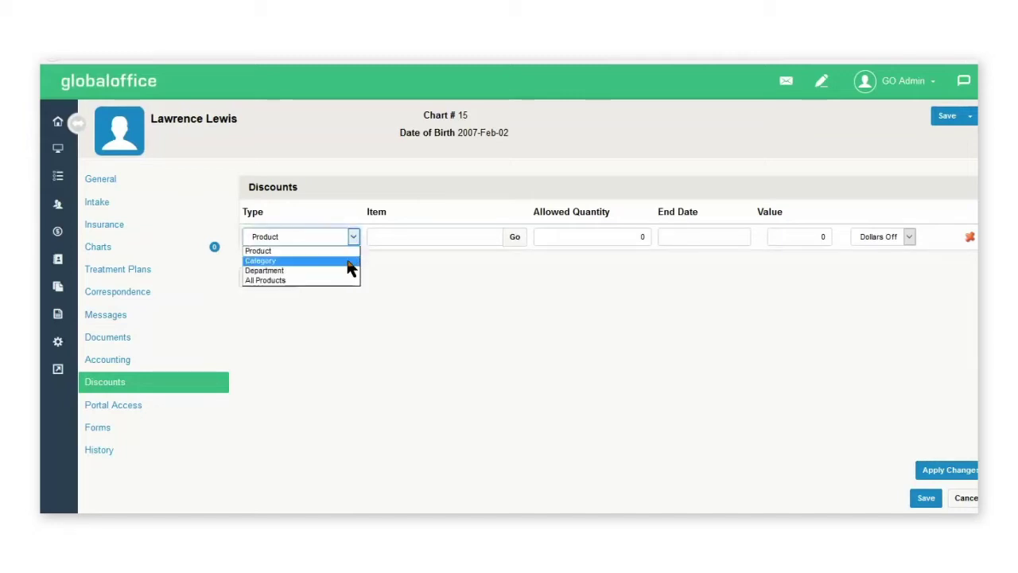
click(356, 248)
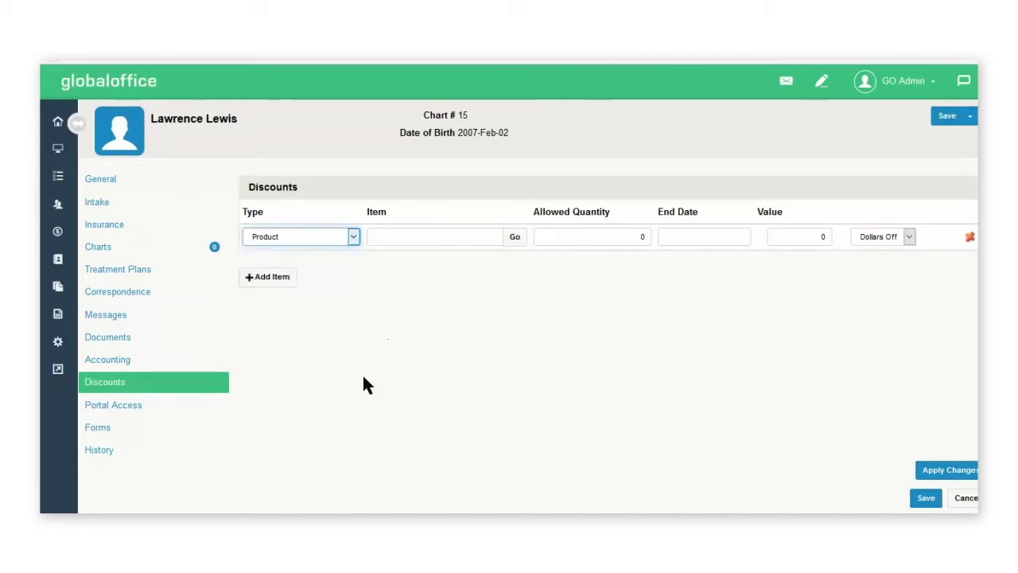
click(133, 407)
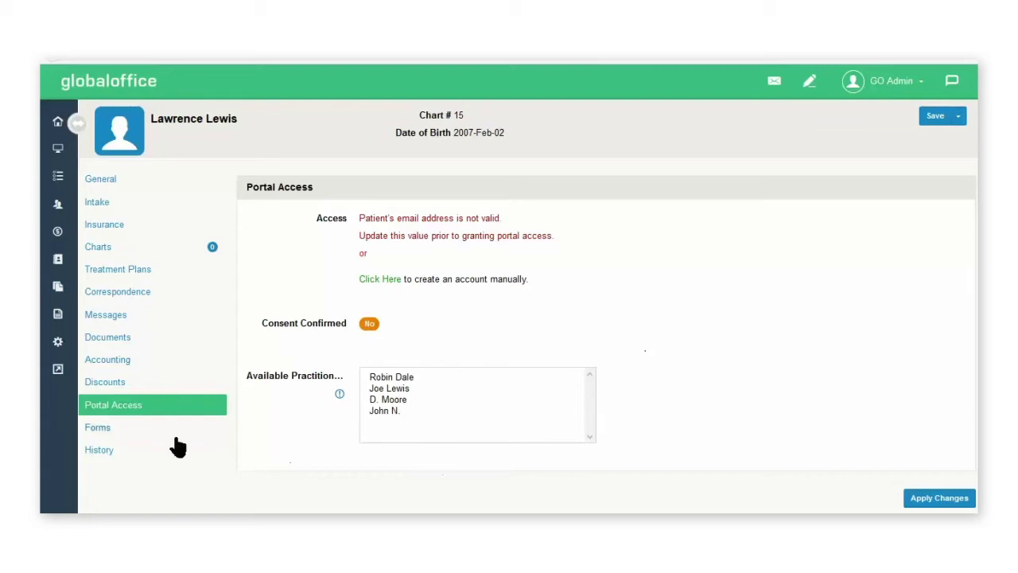
- Pass through the patient's Forms list to the History page showing an empty billing list with $0.00 receivable
click(110, 430)
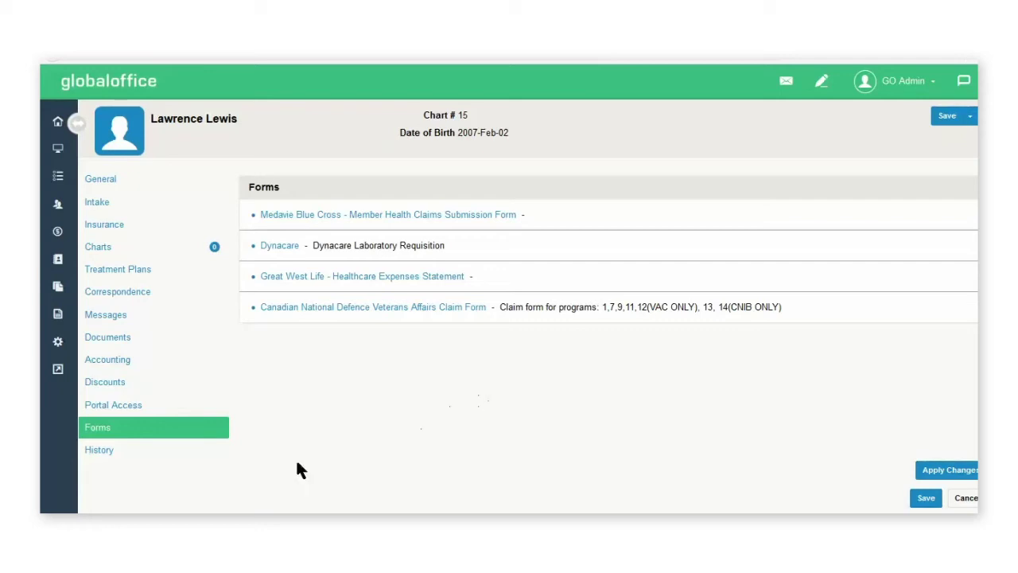
click(101, 453)
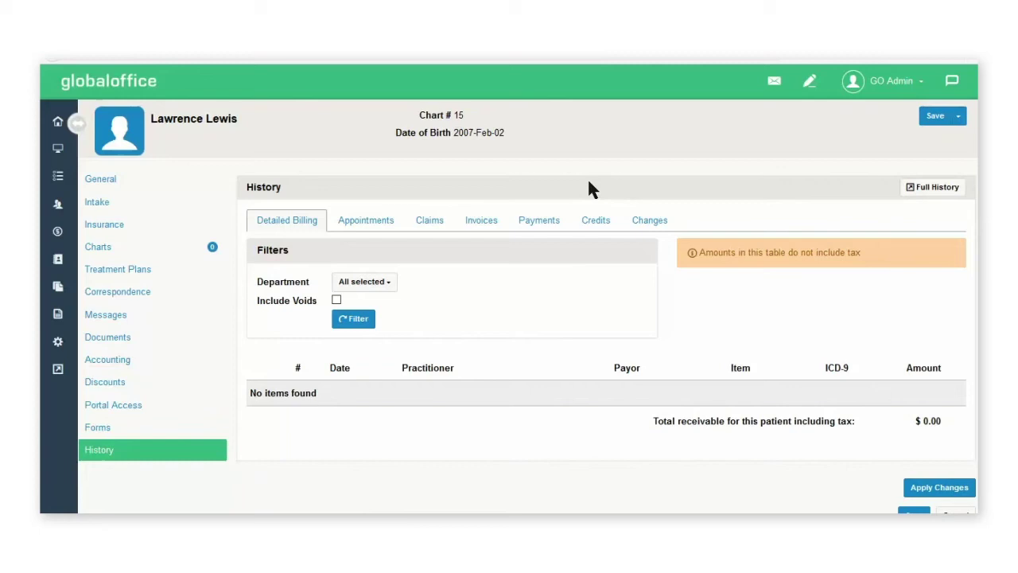
- Step through Appointments, Invoices, Payments and Credits to the Changes log's single 2016-Feb-10 Created entry
click(382, 225)
click(502, 223)
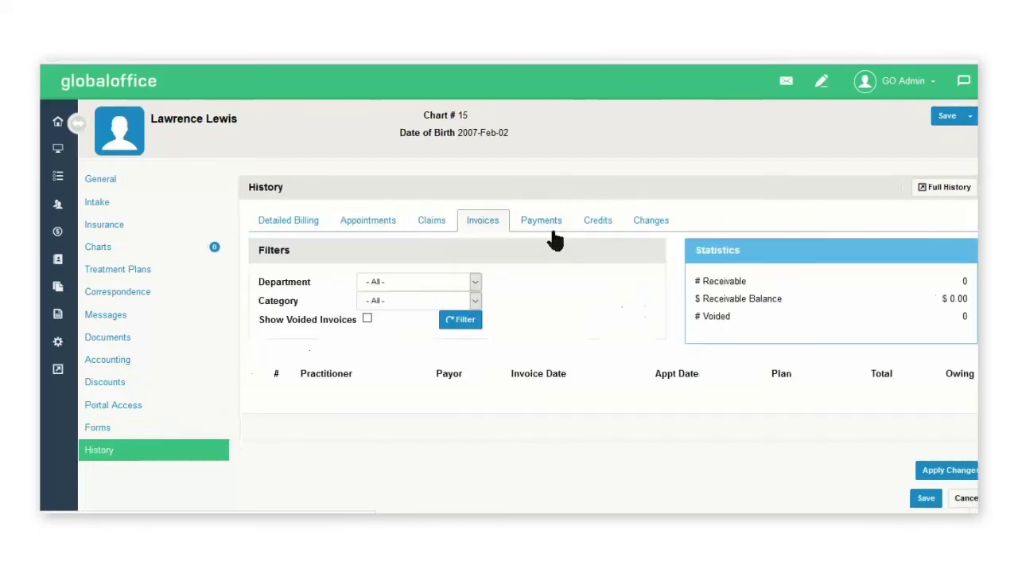
click(551, 226)
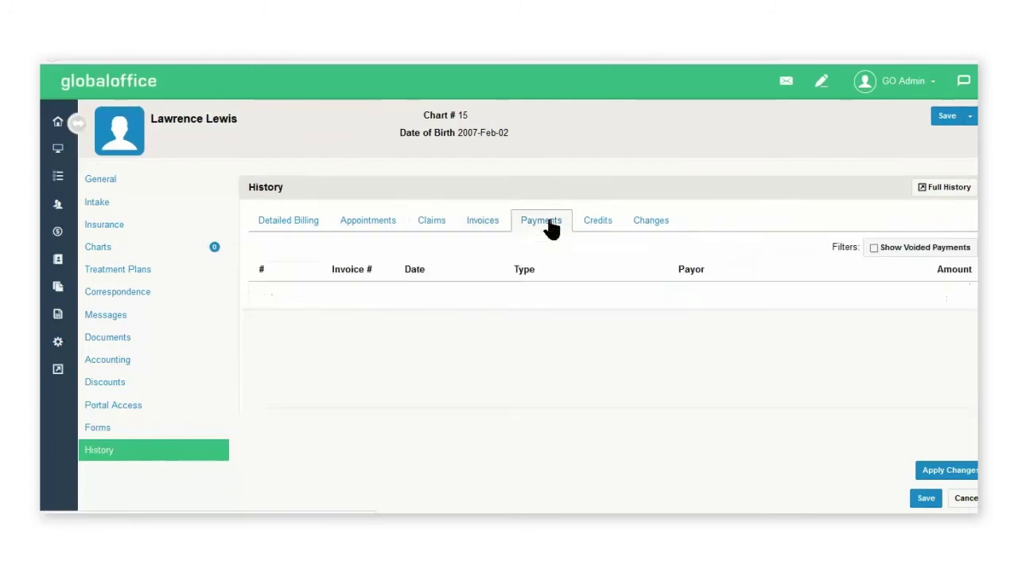
click(609, 222)
click(651, 220)
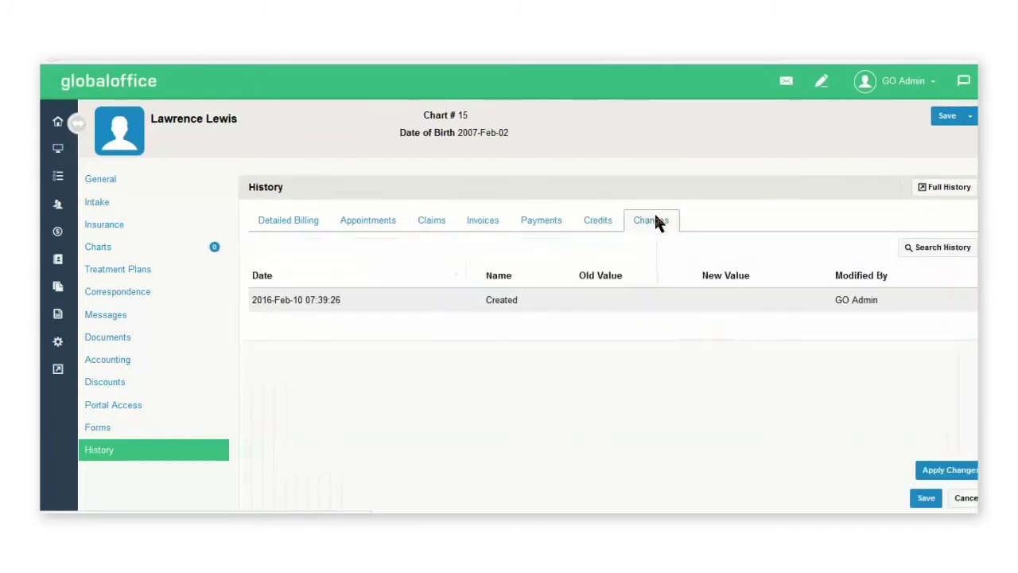